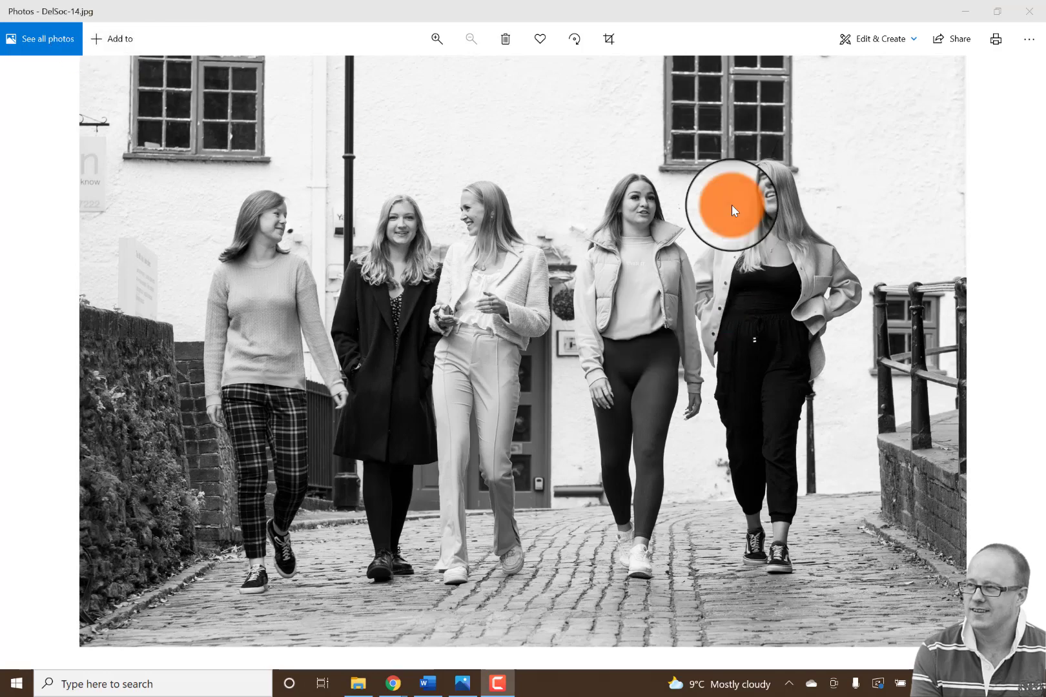
Rename DelSoc-14.jpg to Digital Marketing Team.jpg and drag it further left on the desktop
click(964, 5)
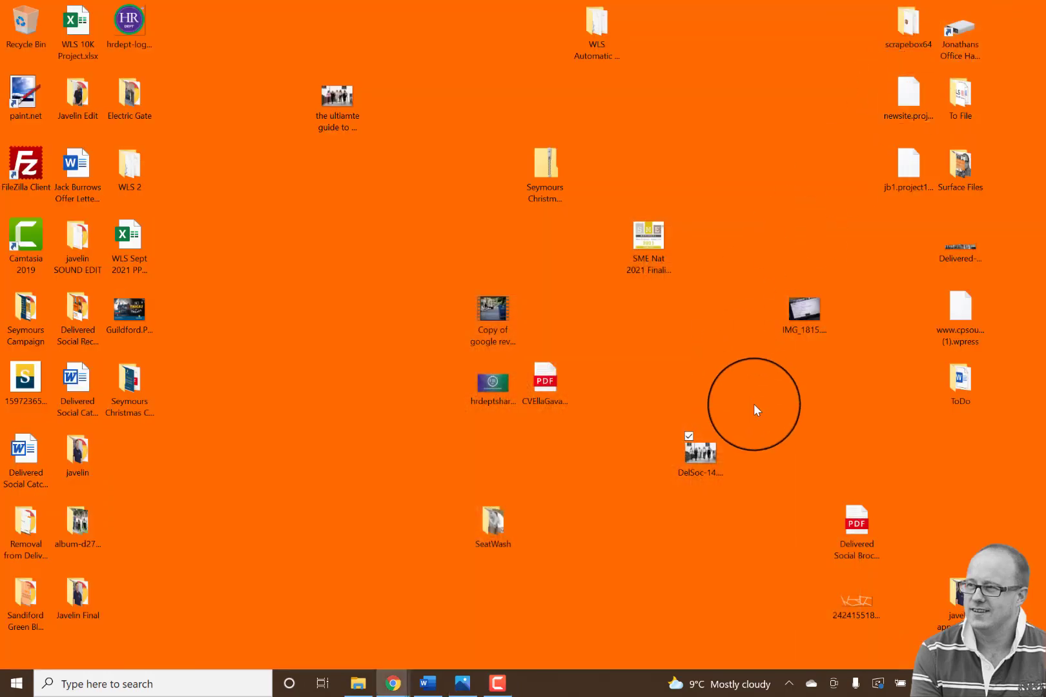
click(707, 454)
right_click(708, 453)
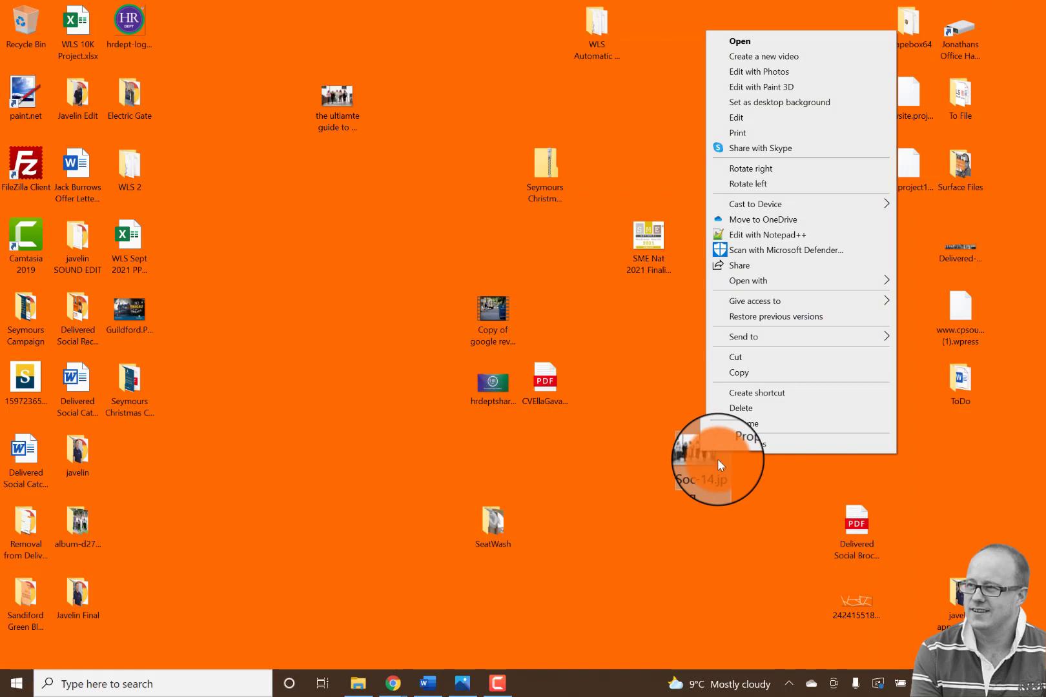
click(742, 422)
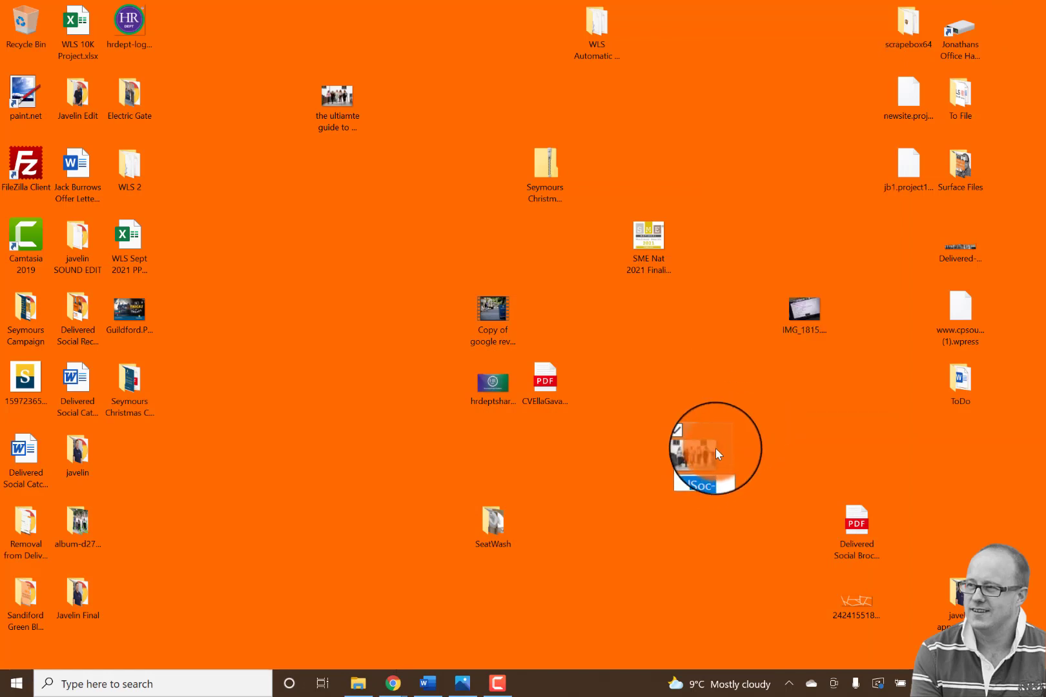
text(Delivered Social Kit)
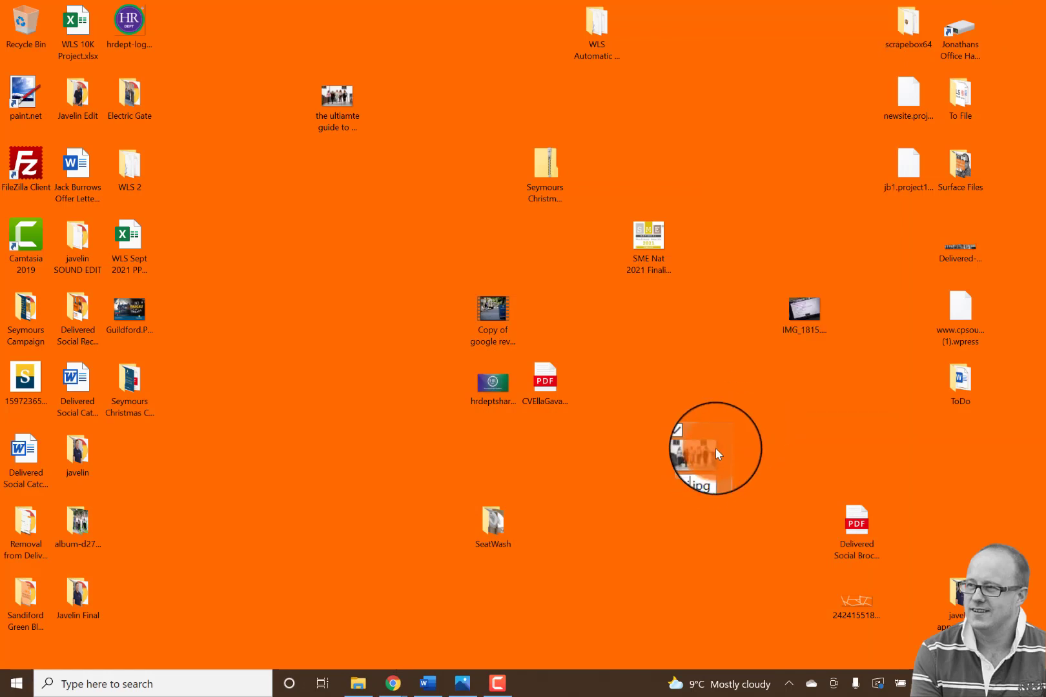
text(al Team)
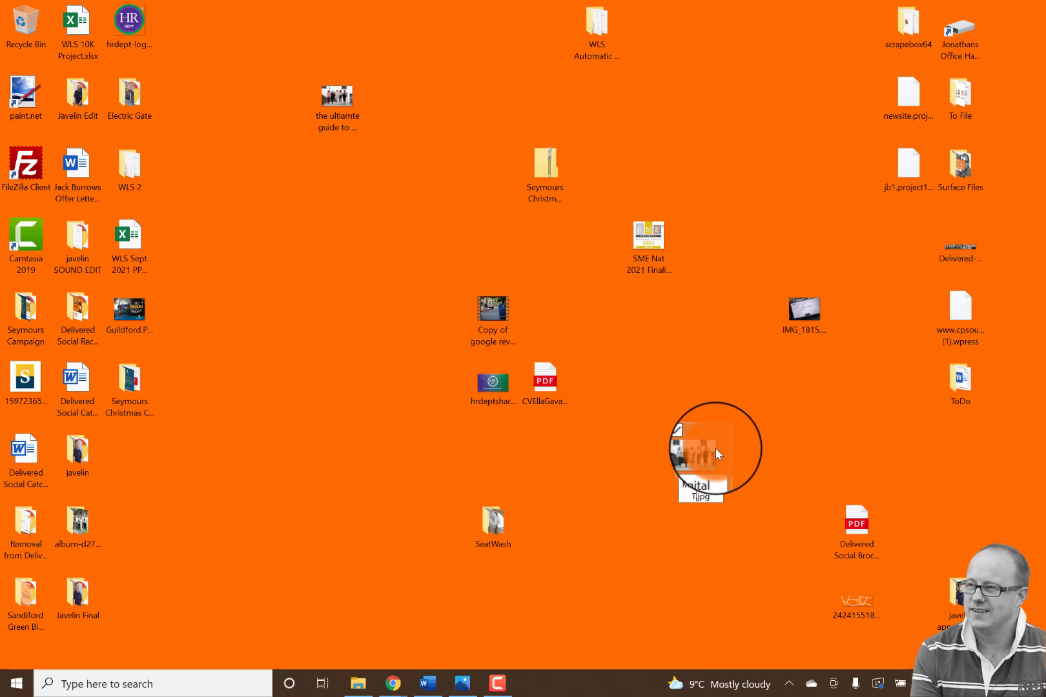
key(Return)
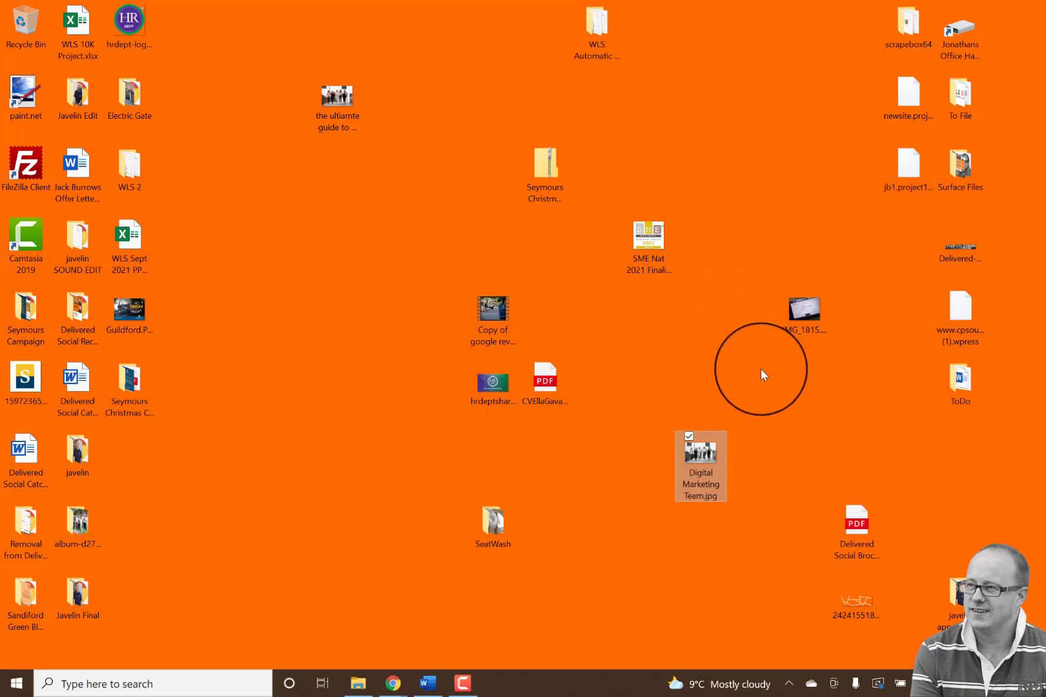
drag(715, 453, 402, 391)
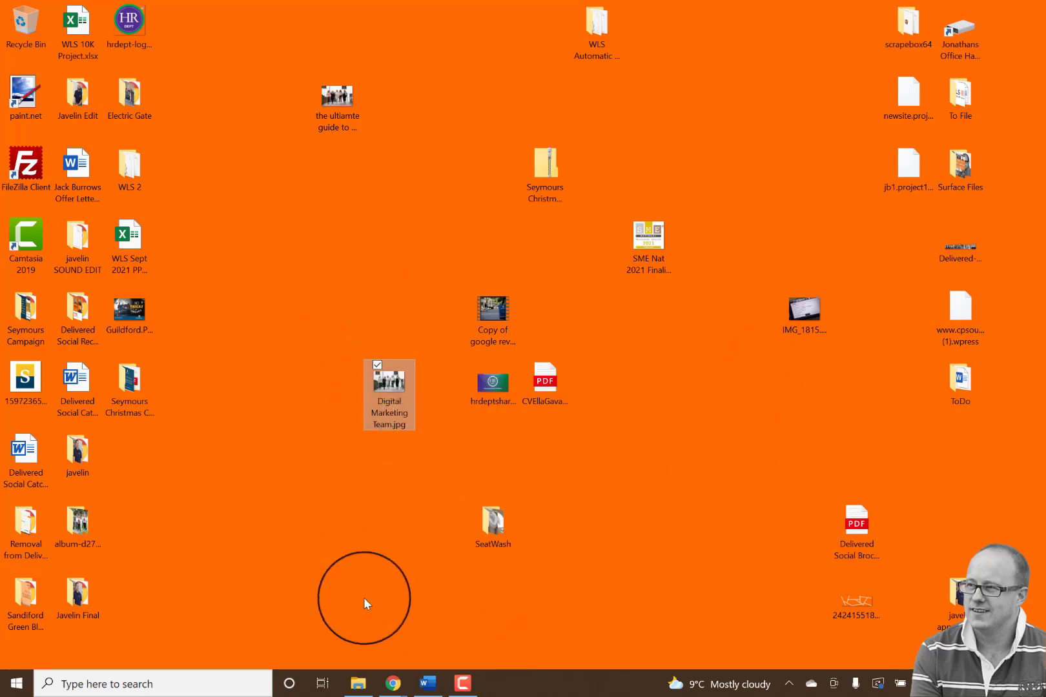
Bring the Chrome window back up on the Compressor.io tab
mouse_move(393, 683)
click(975, 623)
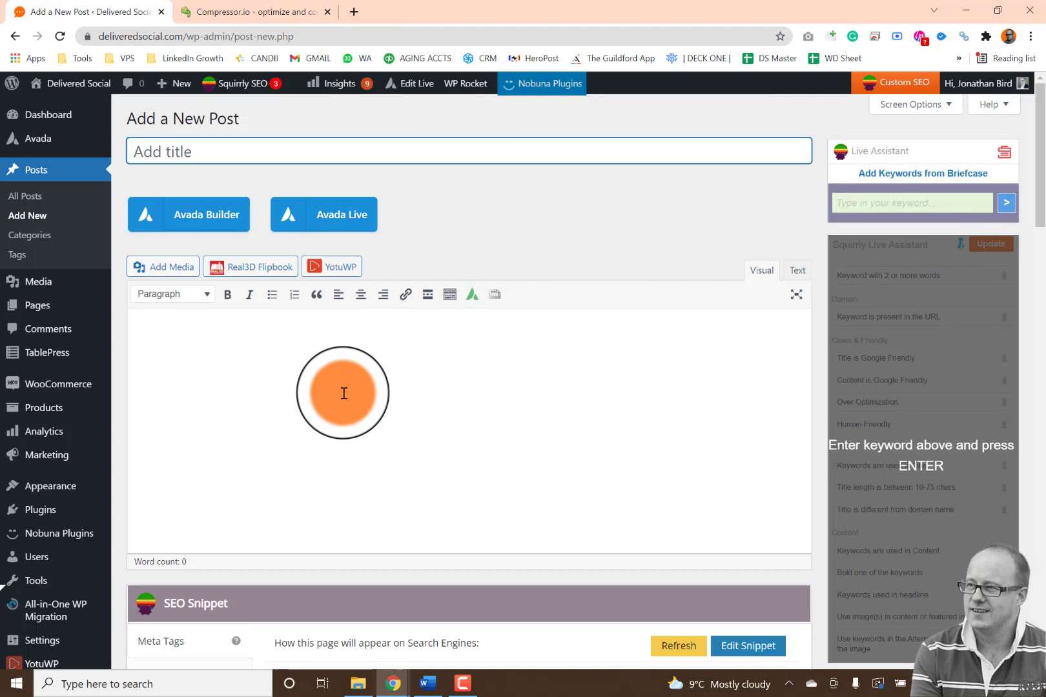
click(244, 11)
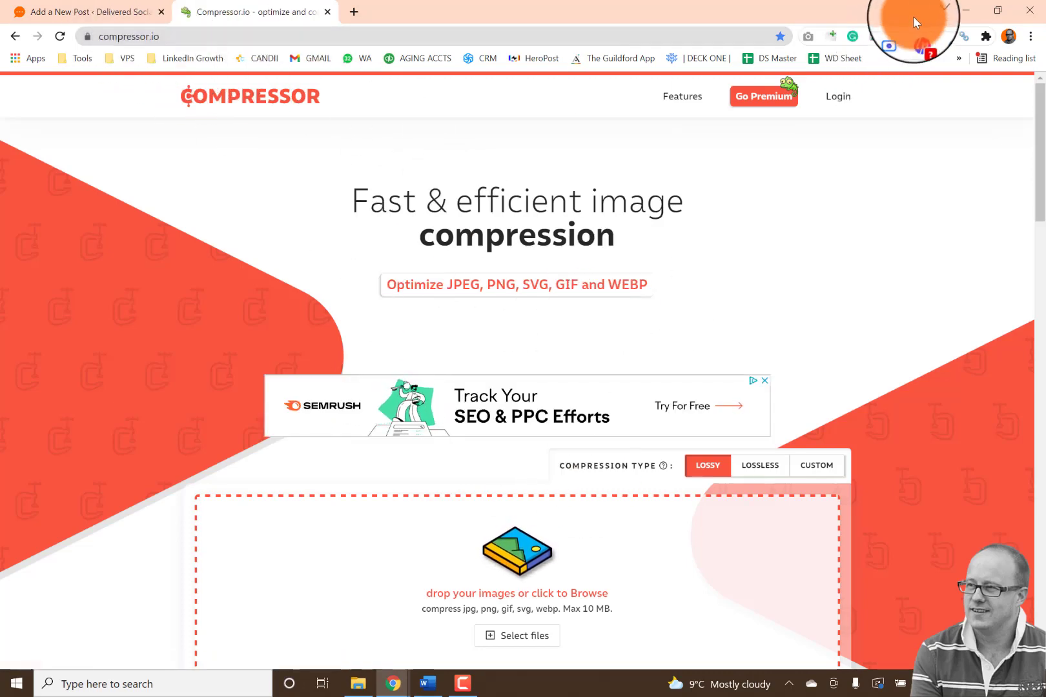
Resize Chrome beside the desktop and drop Digital Marketing Team.jpg onto Compressor.io's upload area
drag(959, 13, 774, 72)
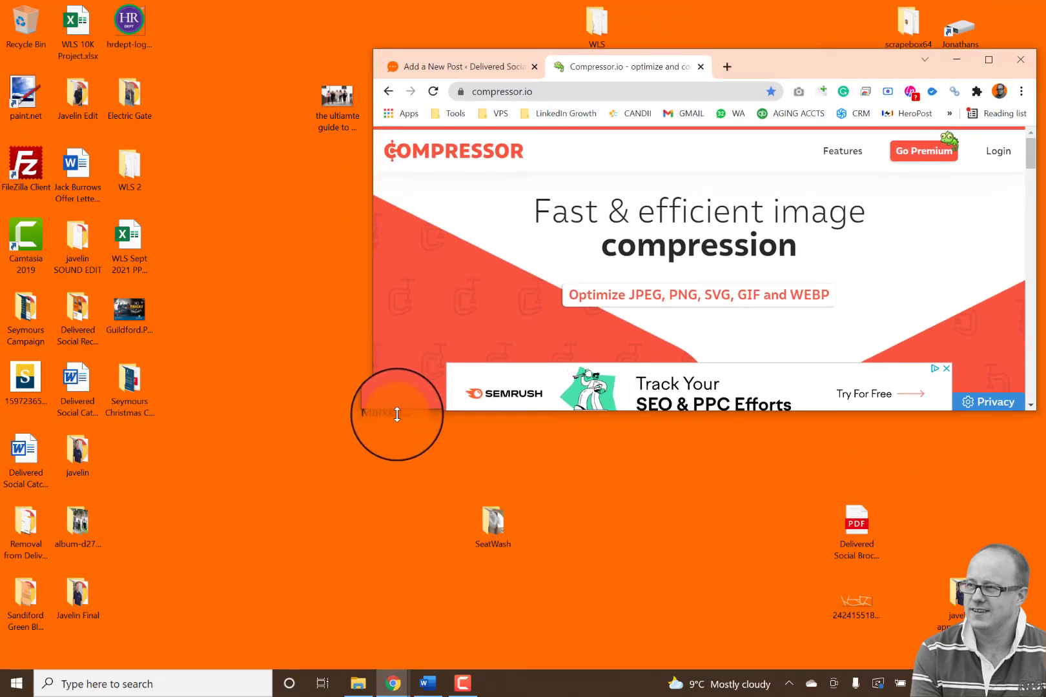
drag(397, 411, 287, 526)
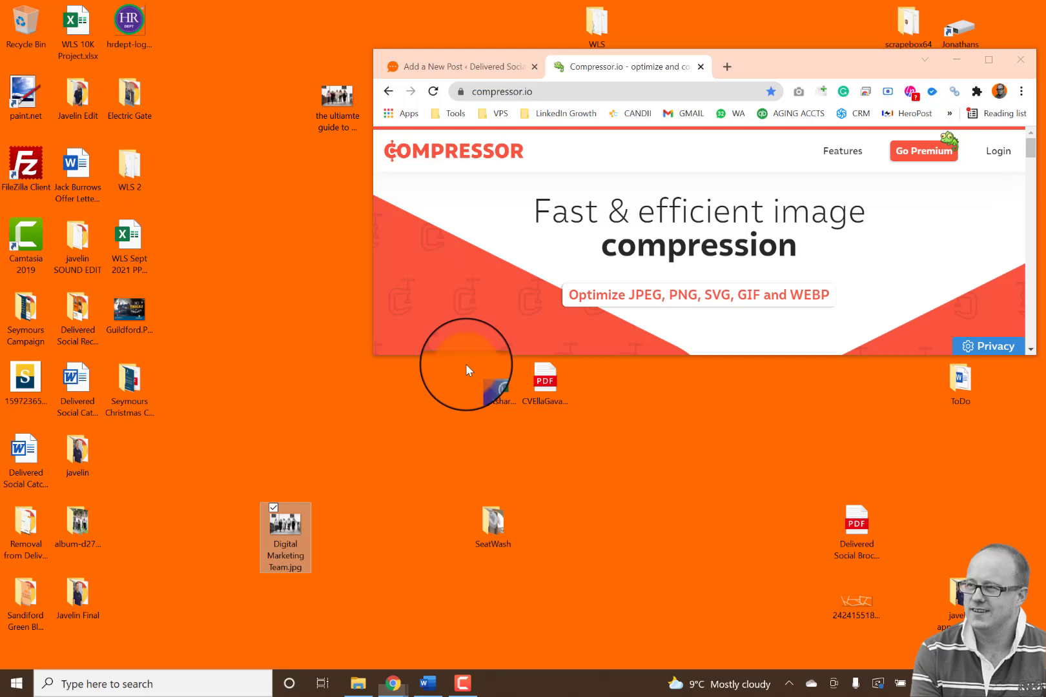
drag(458, 357, 443, 579)
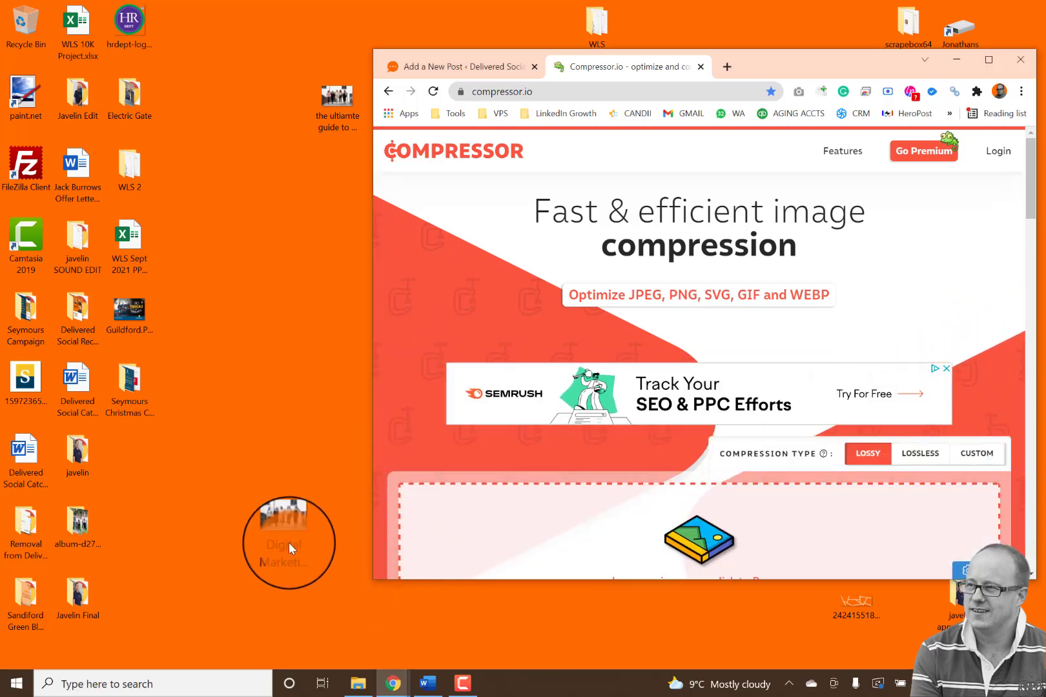
drag(289, 544, 705, 478)
click(987, 59)
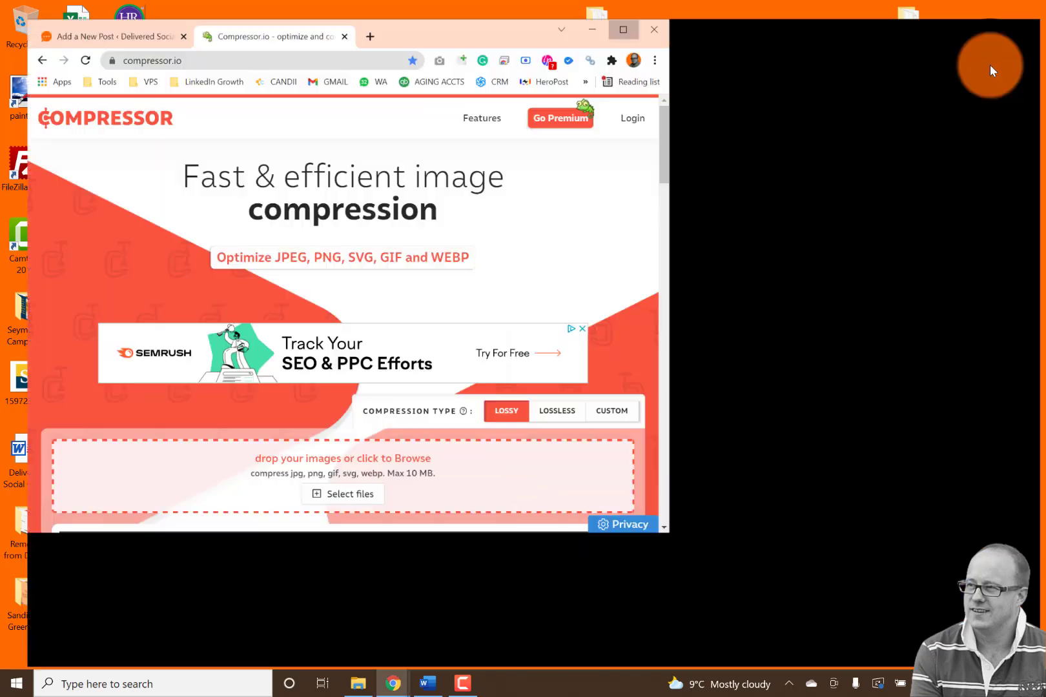
Download the photo compressed from 3.45 MB to 1.15 MB, then re-drop it to confirm 0% further saving
scroll(884, 359, down, 2)
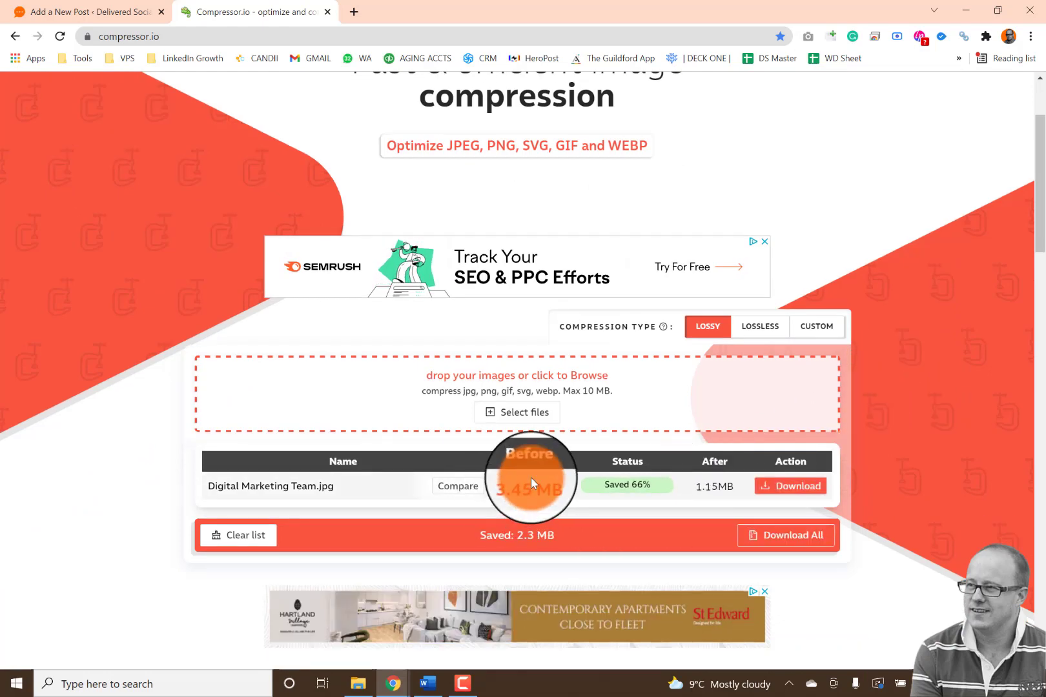
click(778, 487)
scroll(722, 488, down, 1)
click(121, 659)
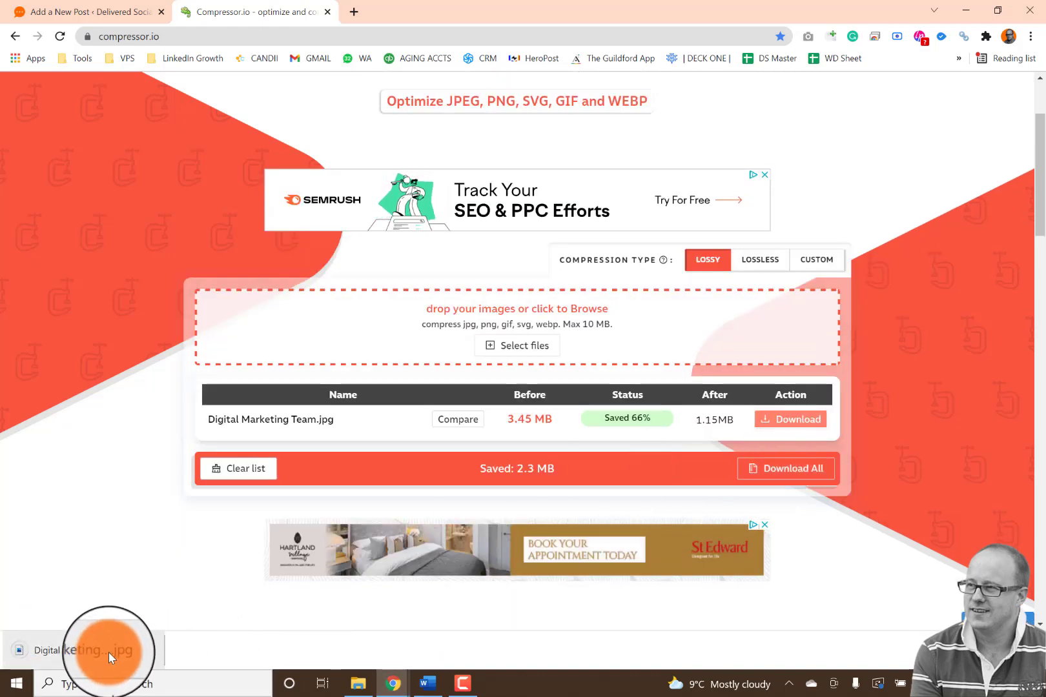
drag(111, 650, 453, 321)
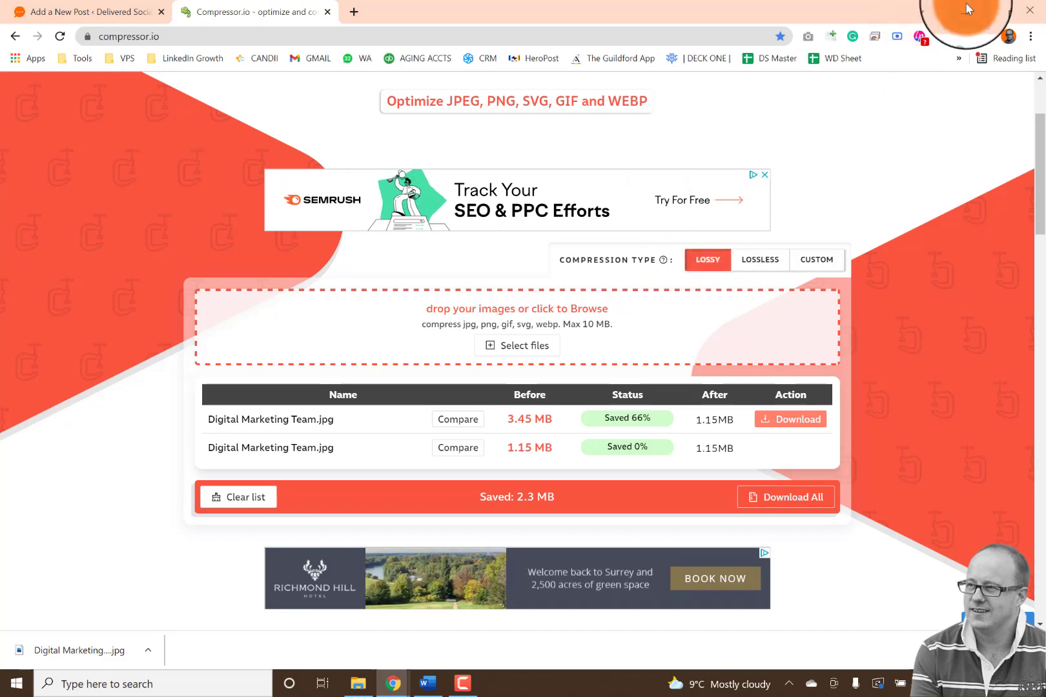
On the new post page, dismiss the table insertion dialog and try the Avada Builder editor
click(94, 6)
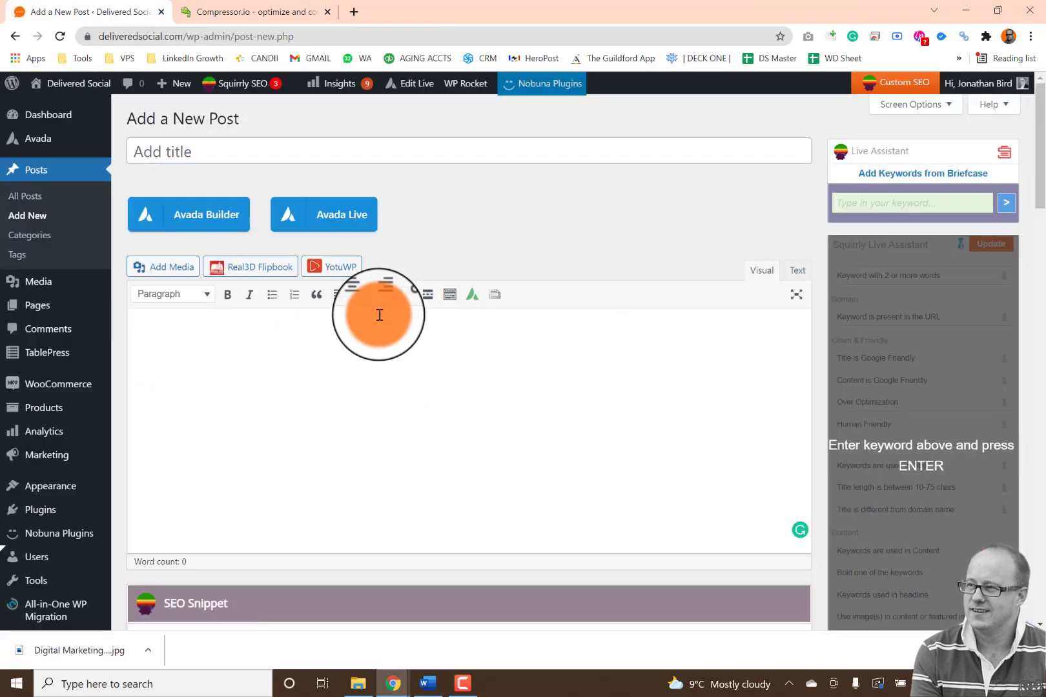
click(493, 295)
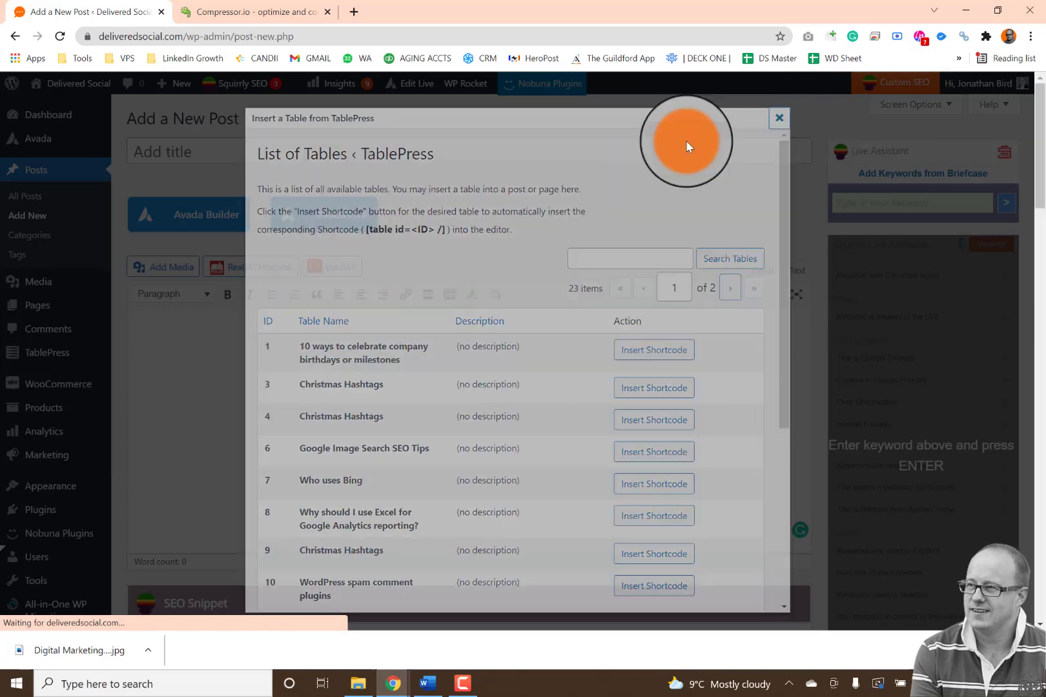
click(782, 119)
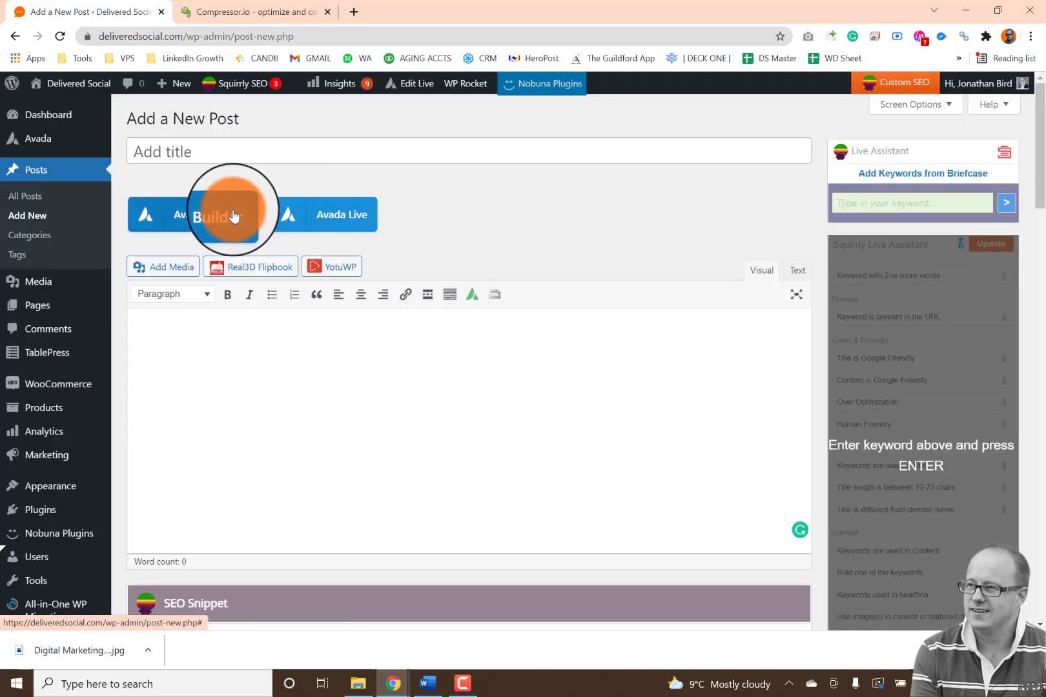
click(234, 205)
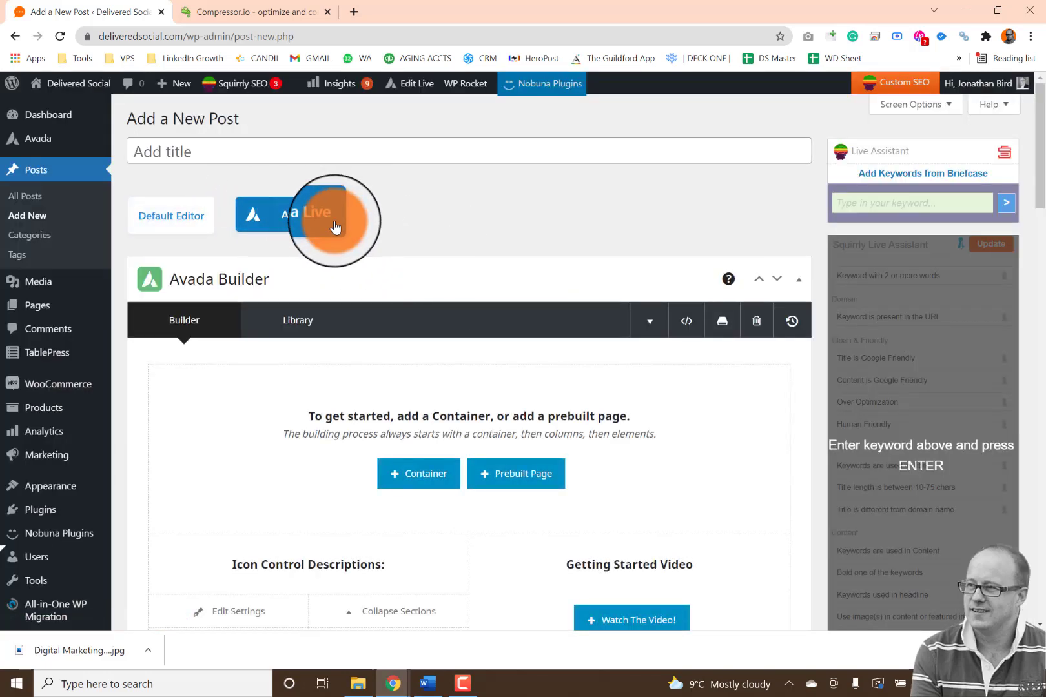
Switch to the classic editor and upload Digital Marketing Team.jpg through Add Media
scroll(470, 291, down, 2)
scroll(361, 226, up, 1)
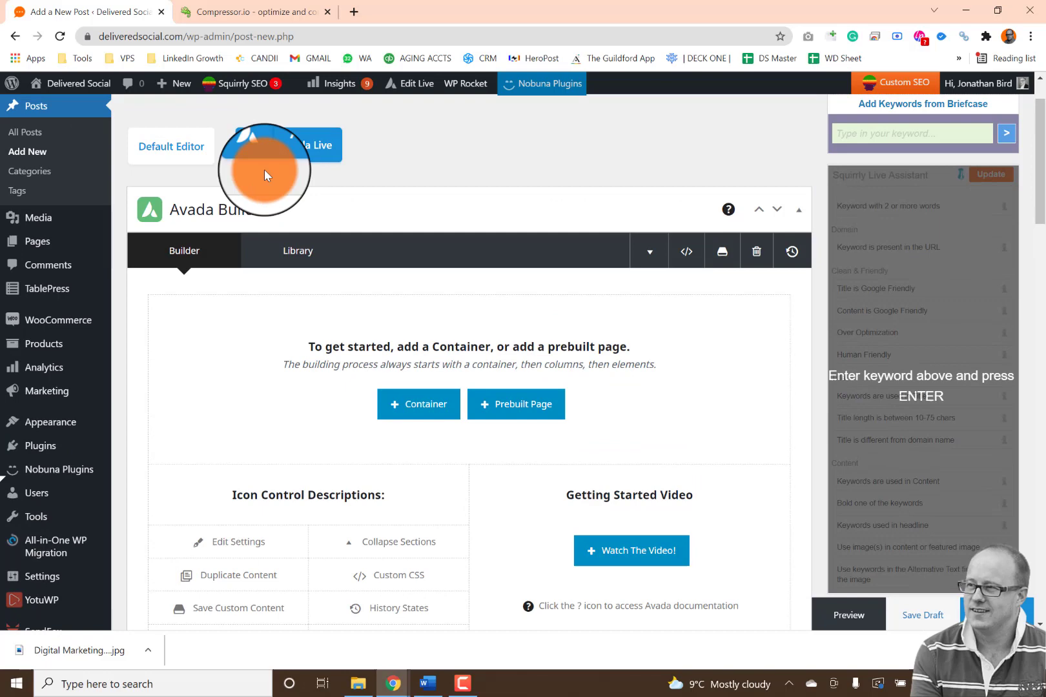
click(171, 147)
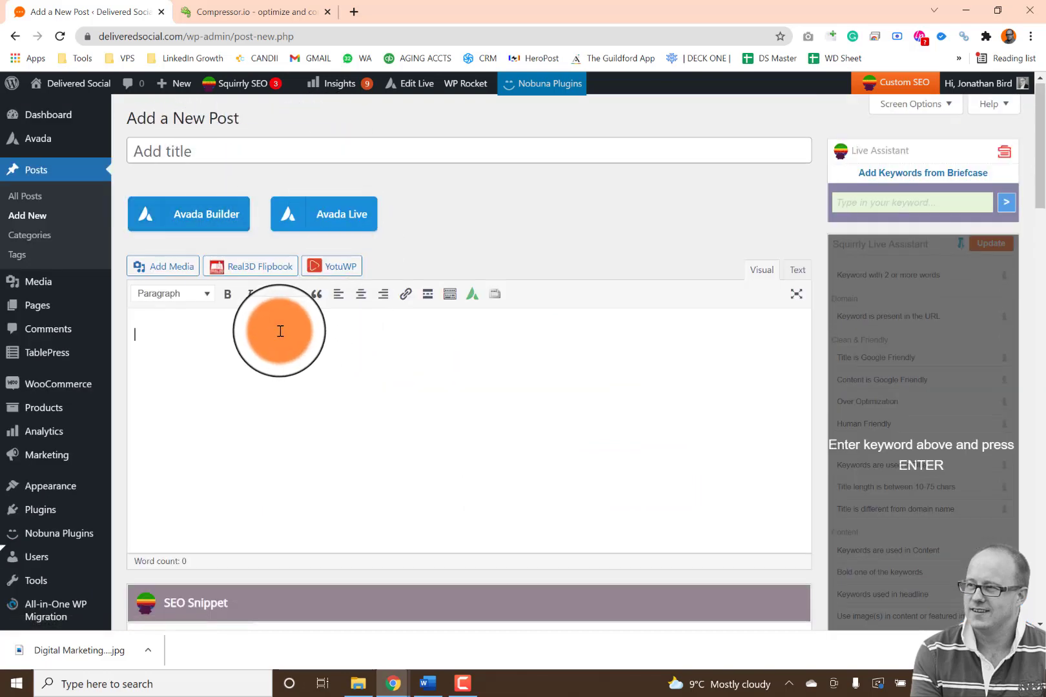
click(140, 265)
drag(94, 654, 311, 378)
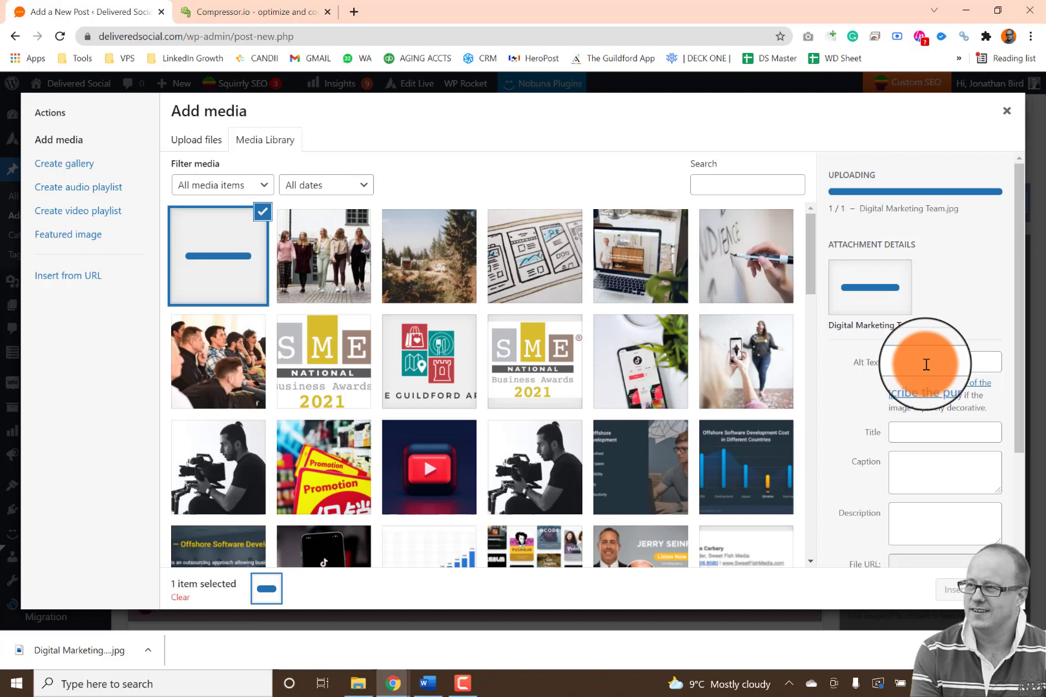
Enter the alt text 'Digital Marketing Team in Guildford' for the uploaded team photo
click(925, 365)
text(Digital Marketing Team)
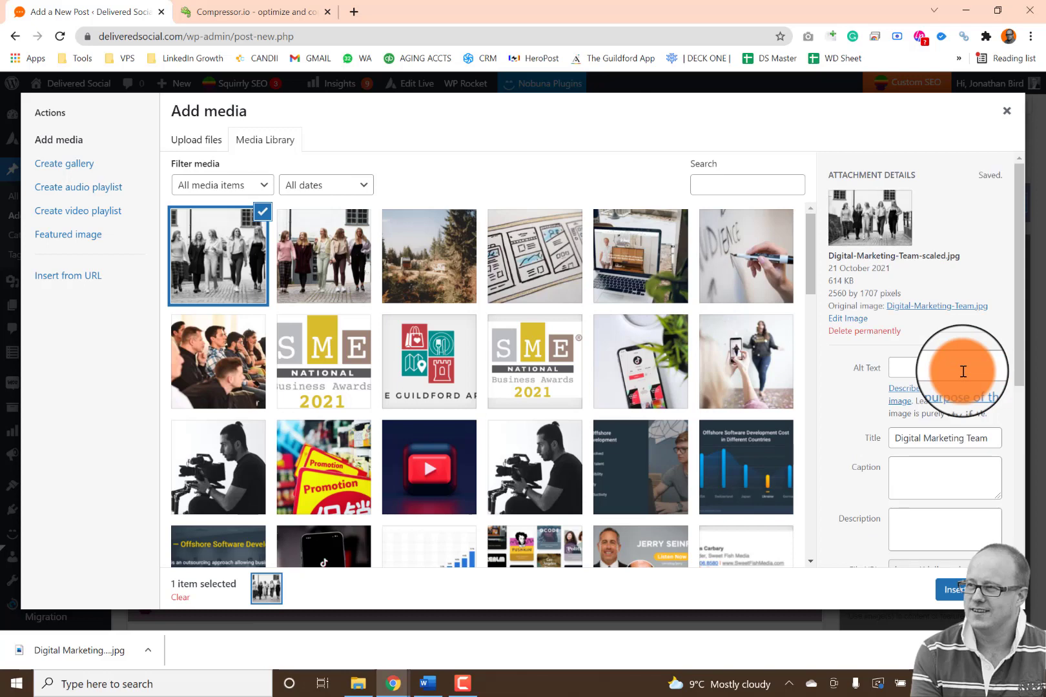
click(963, 371)
text(Digi)
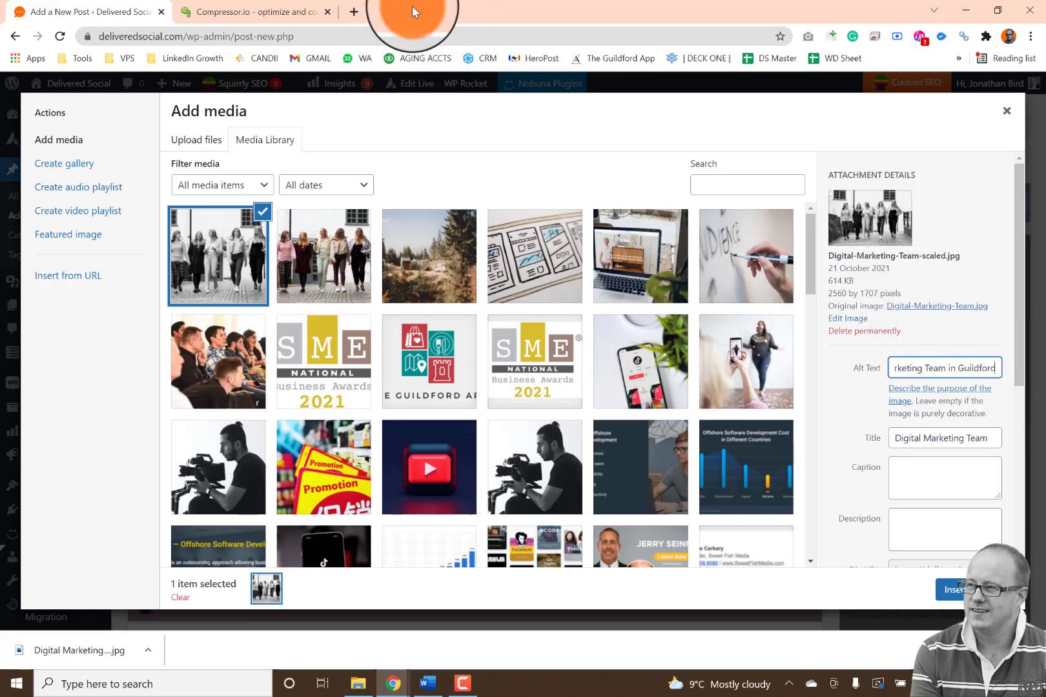
In a new tab, search Google Images for 'digital marketing team'
click(353, 12)
text(digi)
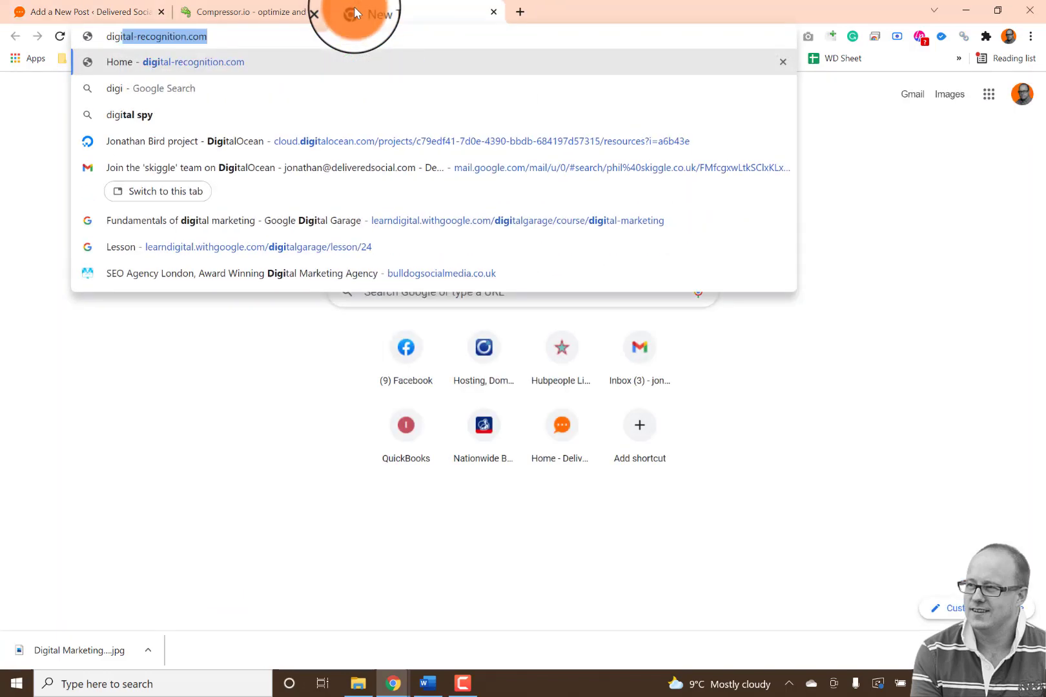
text(tal marketign team)
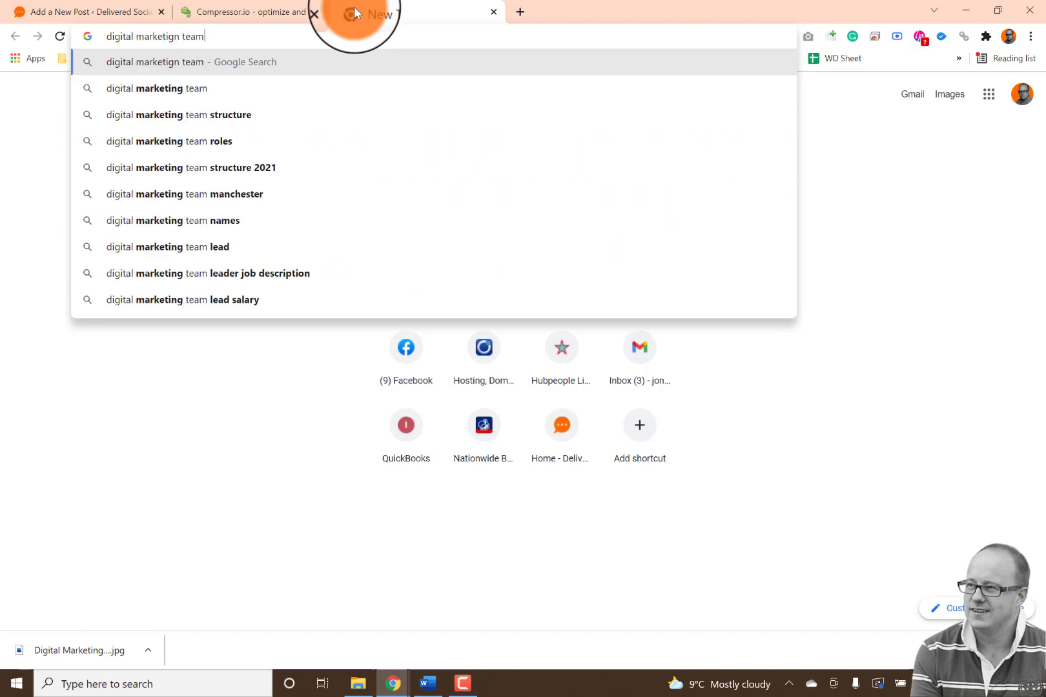
key(Return)
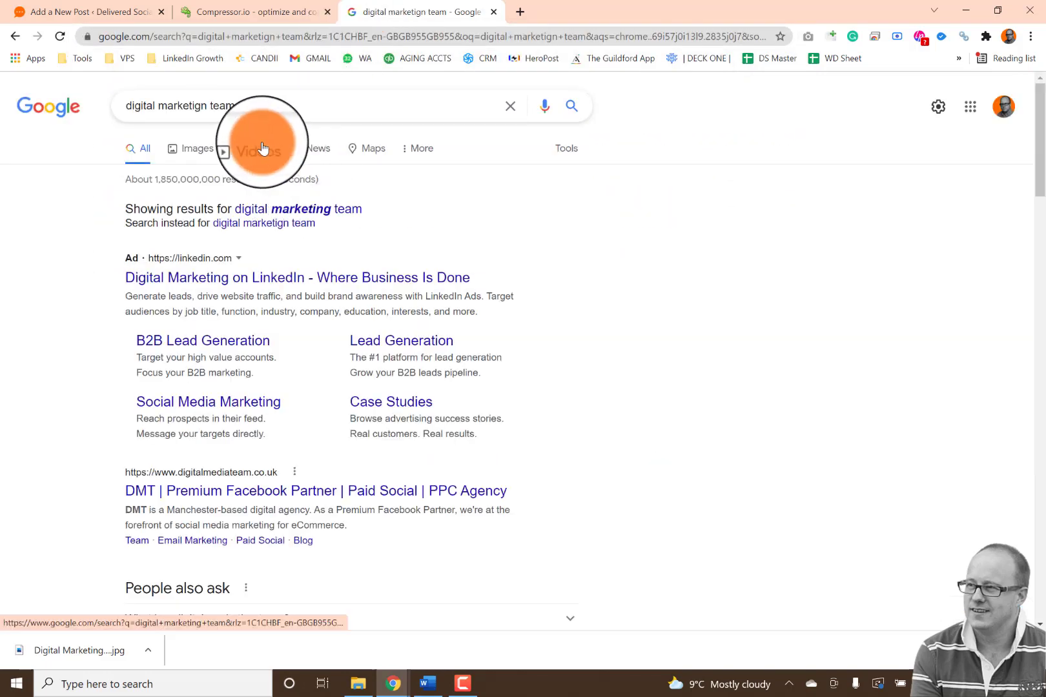
click(210, 150)
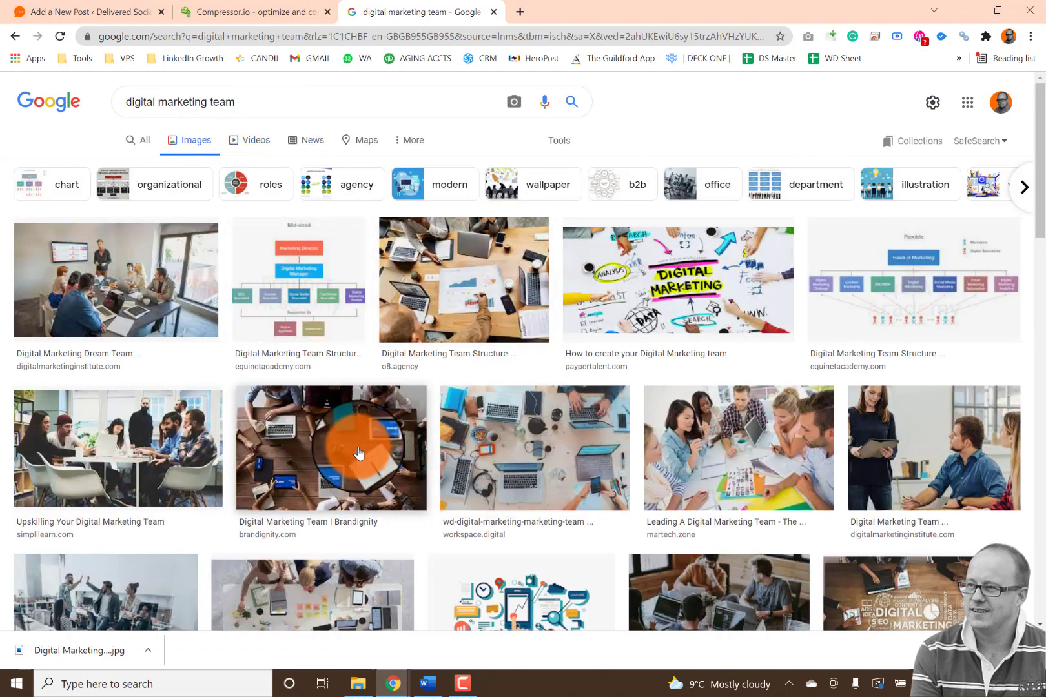
Refine the search to 'in guildford', view the Delivered Social image, then close the tab
click(292, 103)
text(in guildford)
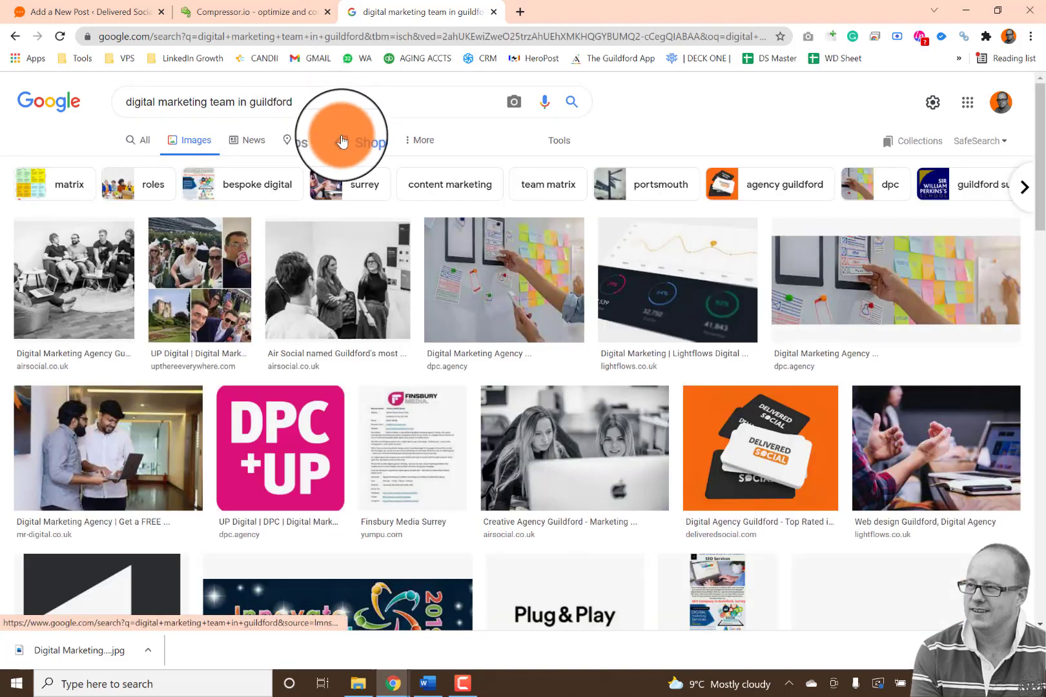
click(745, 464)
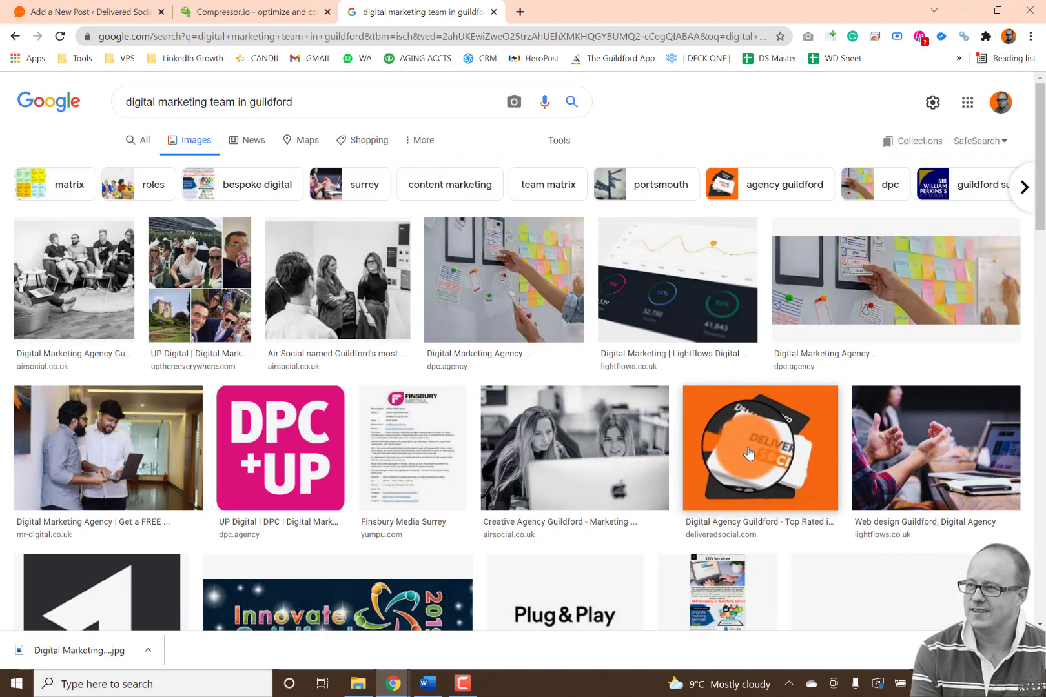
scroll(743, 465, down, 3)
scroll(736, 336, up, 2)
drag(739, 350, 921, 433)
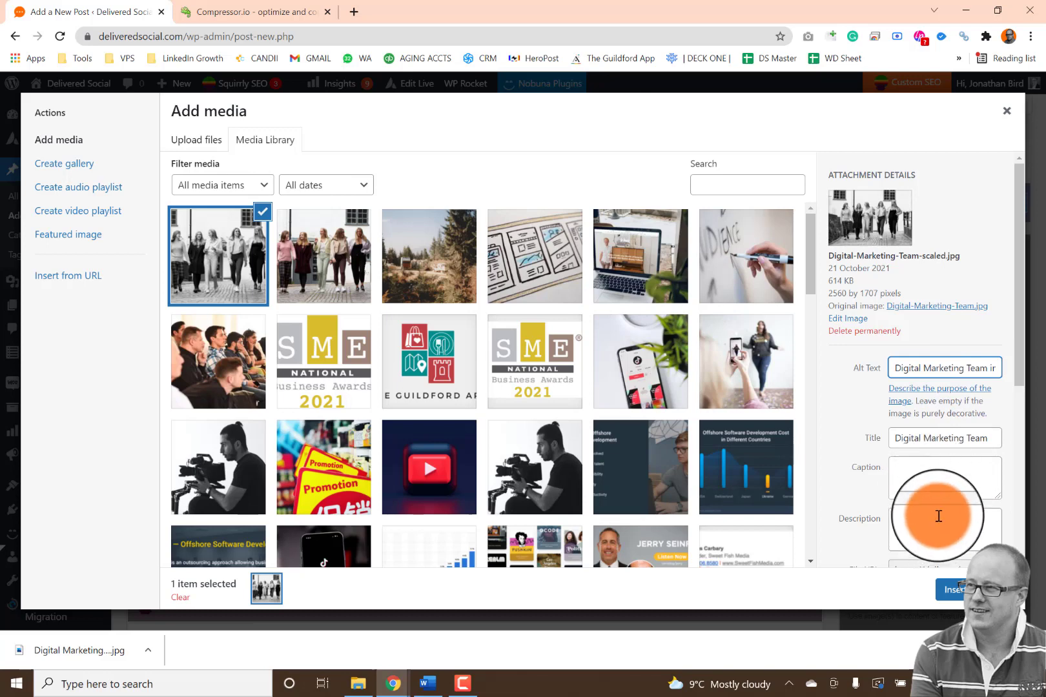
Fill the description with pasted text plus 'Digital Marketing Team walking down cobbled high street'
scroll(933, 454, down, 1)
click(934, 453)
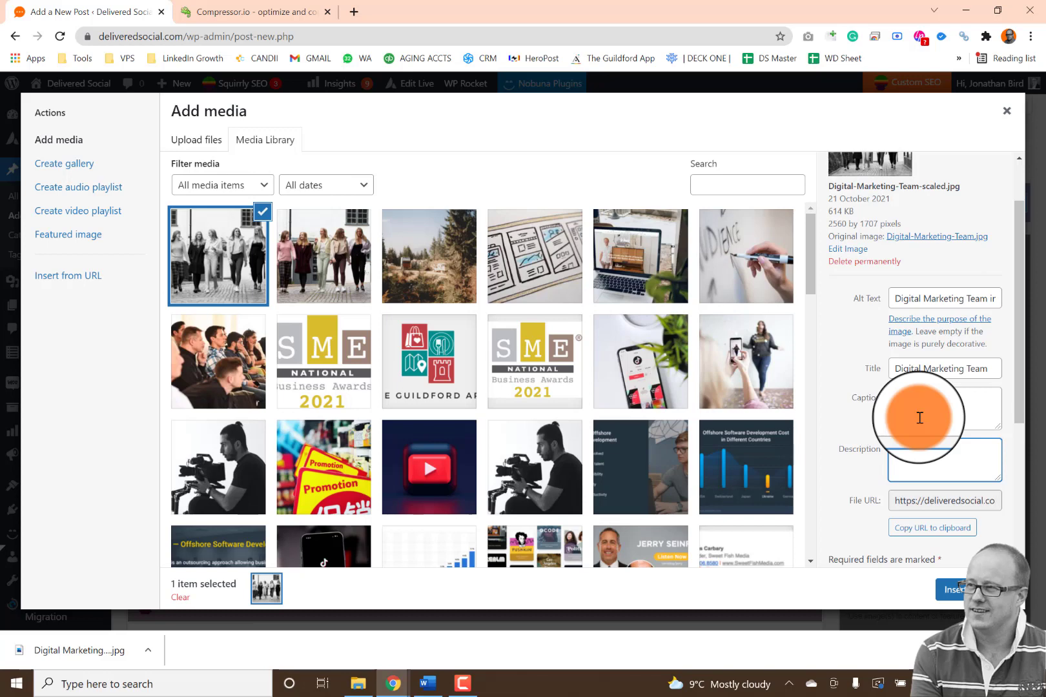
key(ctrl+v)
text(Digital Ma)
text(rketing Team wal)
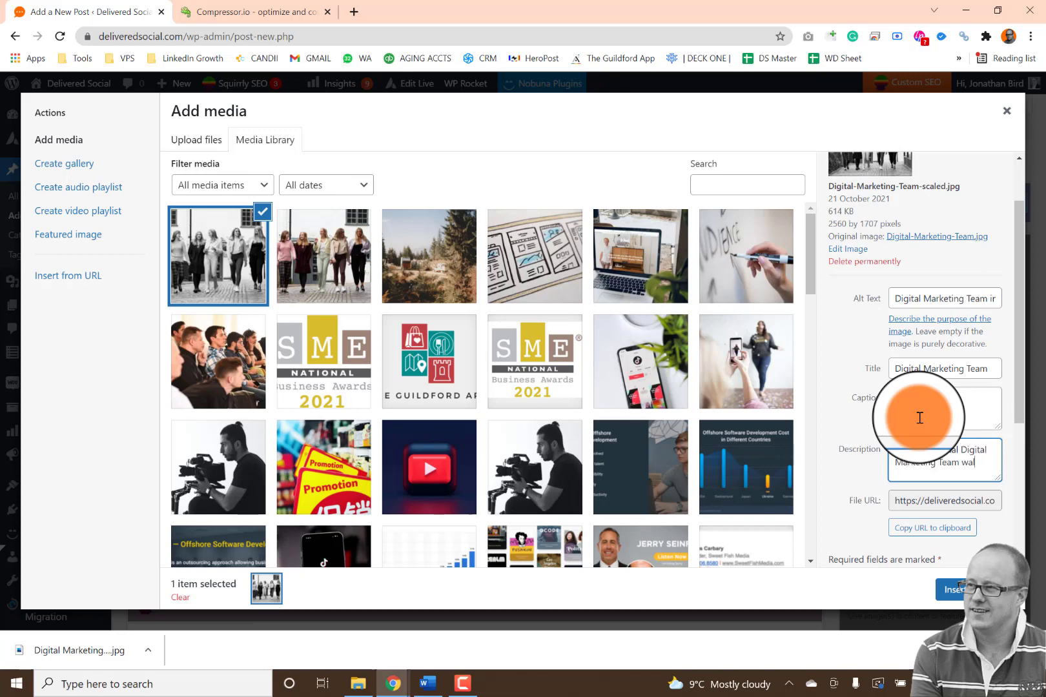
text(king down c)
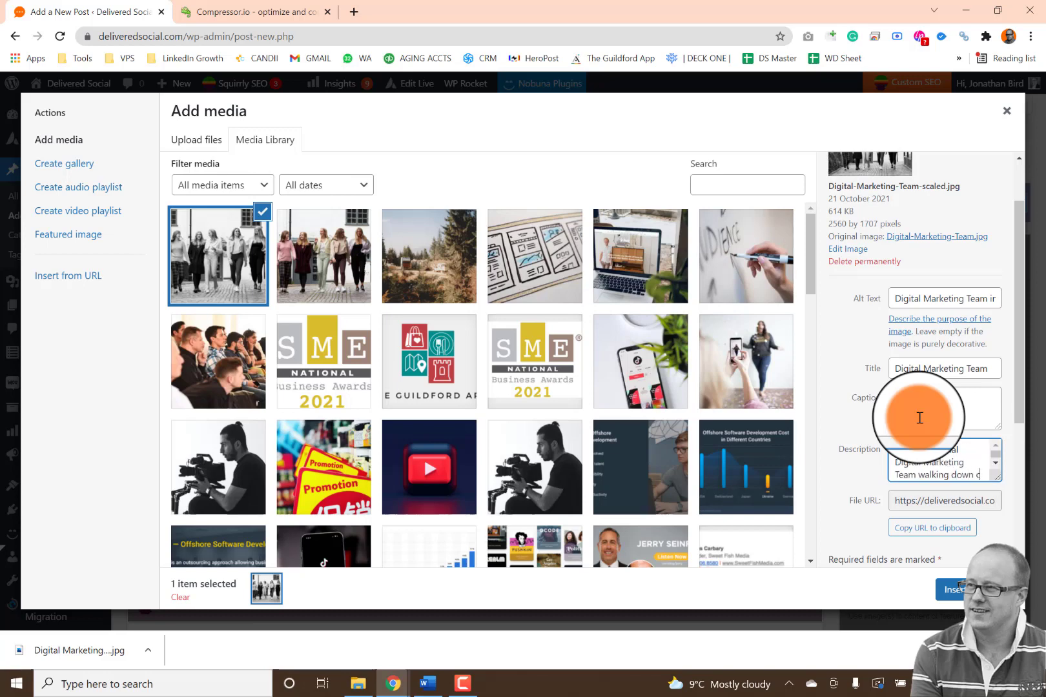
text(obbled high street)
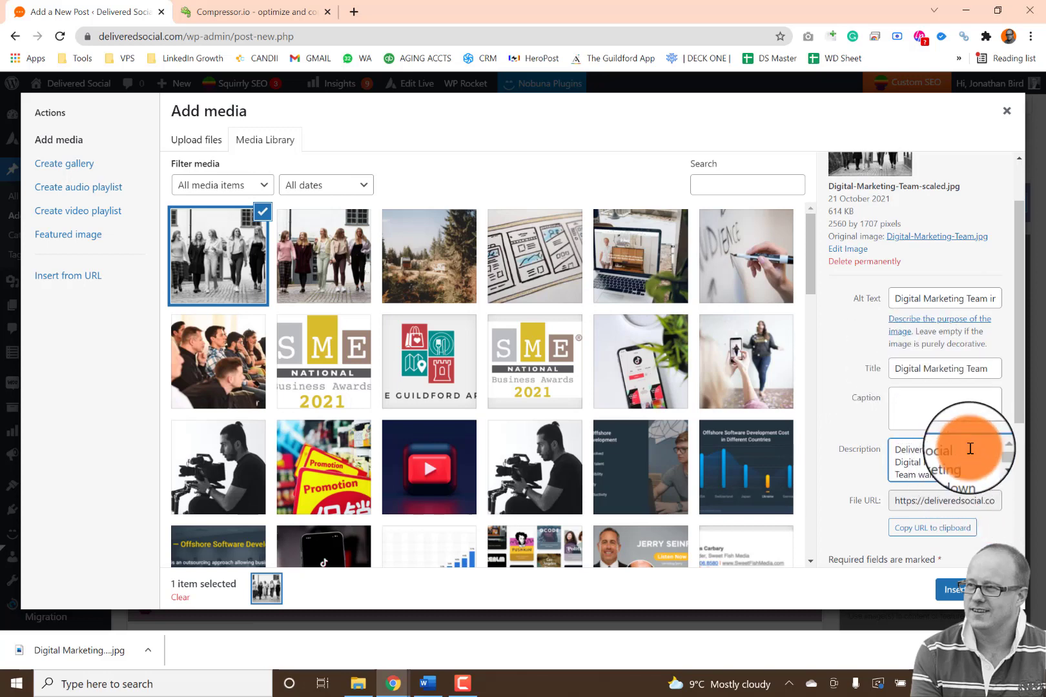
Delete 'Delivered Social' from the description, enlarge the box, and insert the photo into the post
drag(969, 448, 886, 452)
key(BackSpace)
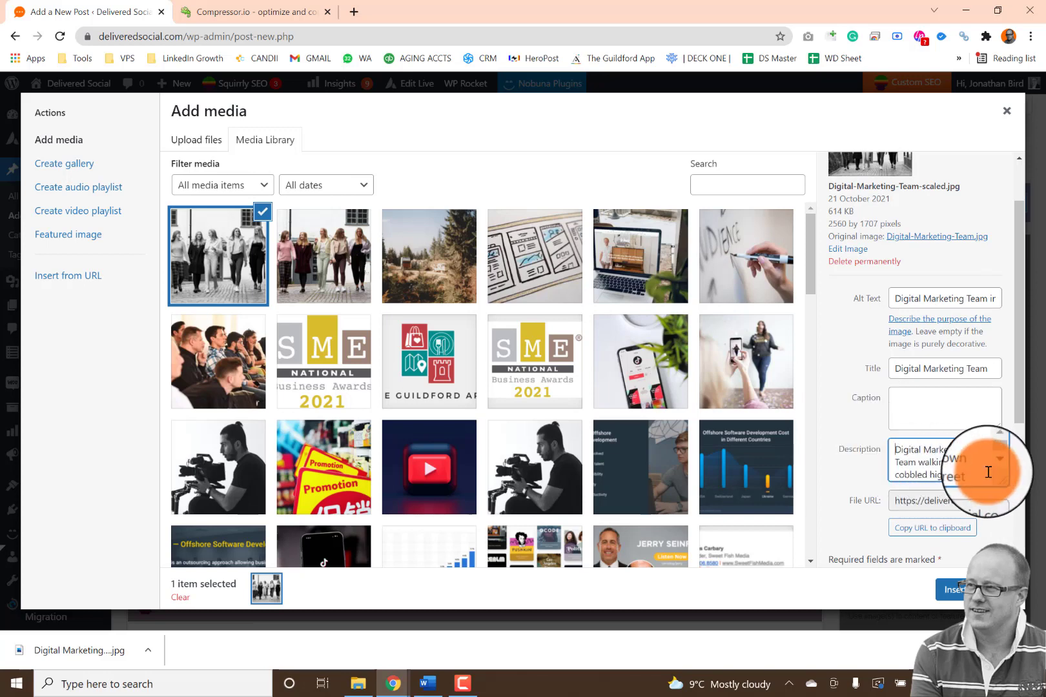
drag(995, 479, 998, 494)
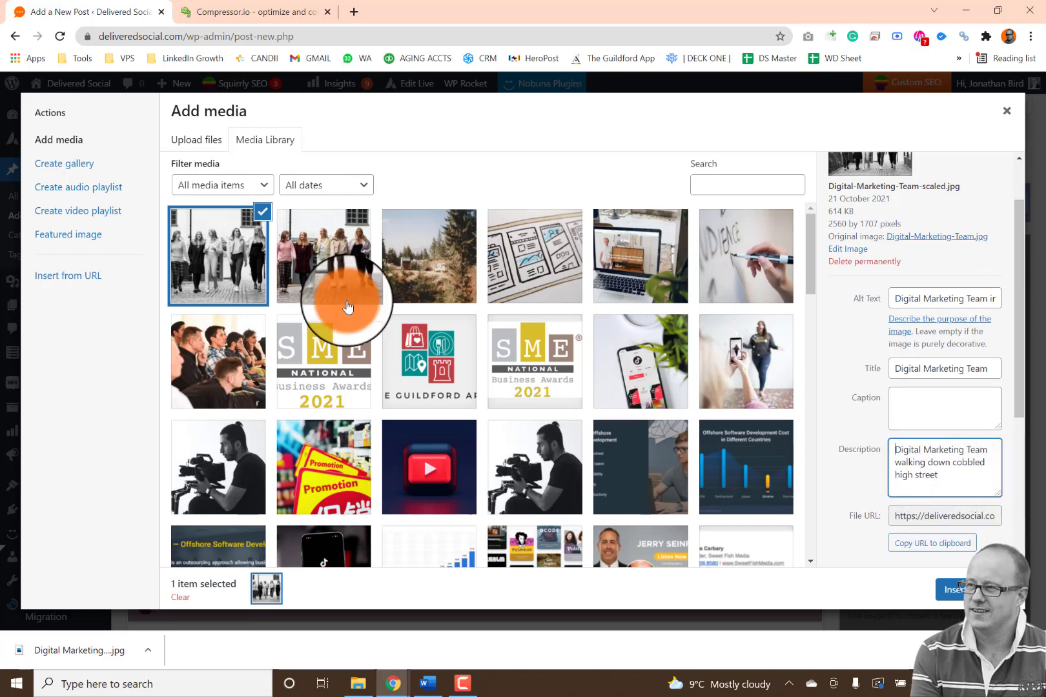
click(244, 258)
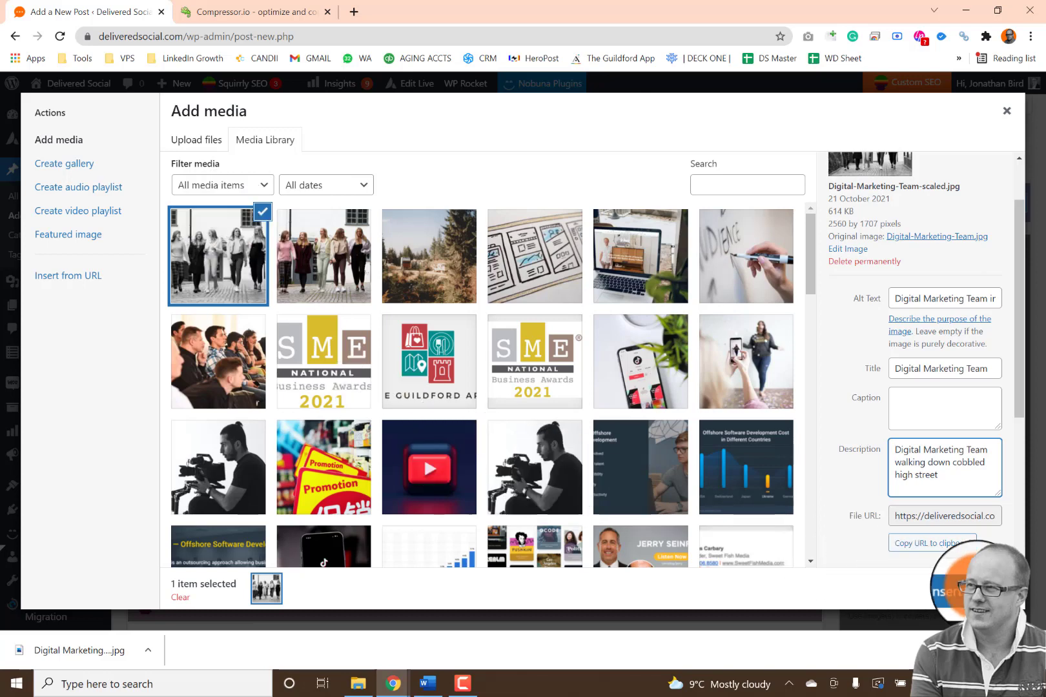
click(949, 590)
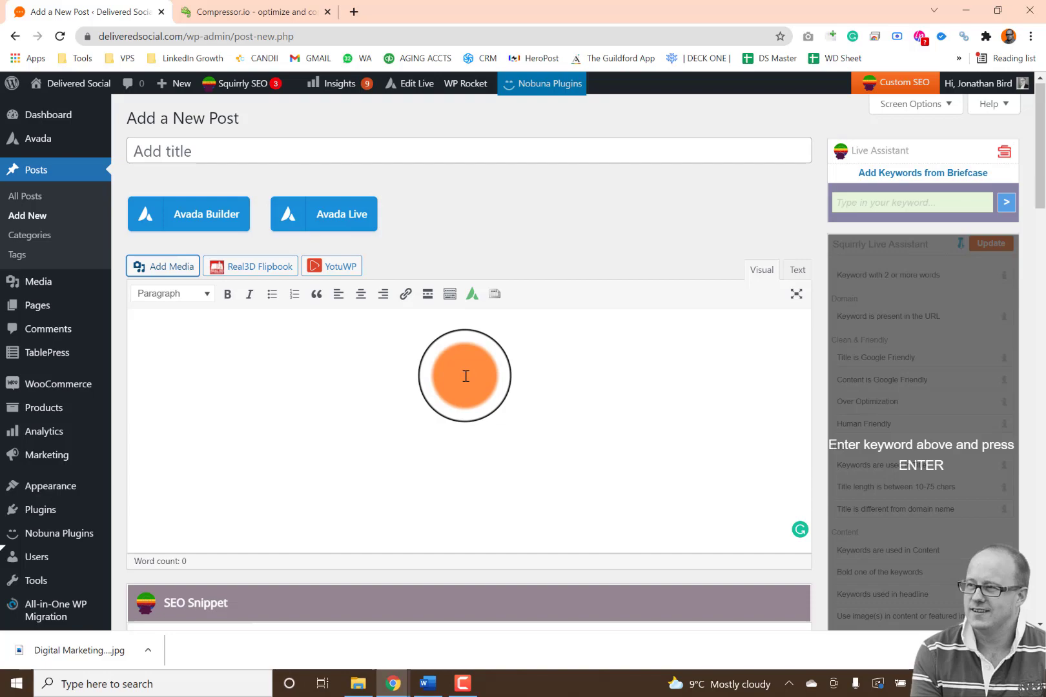